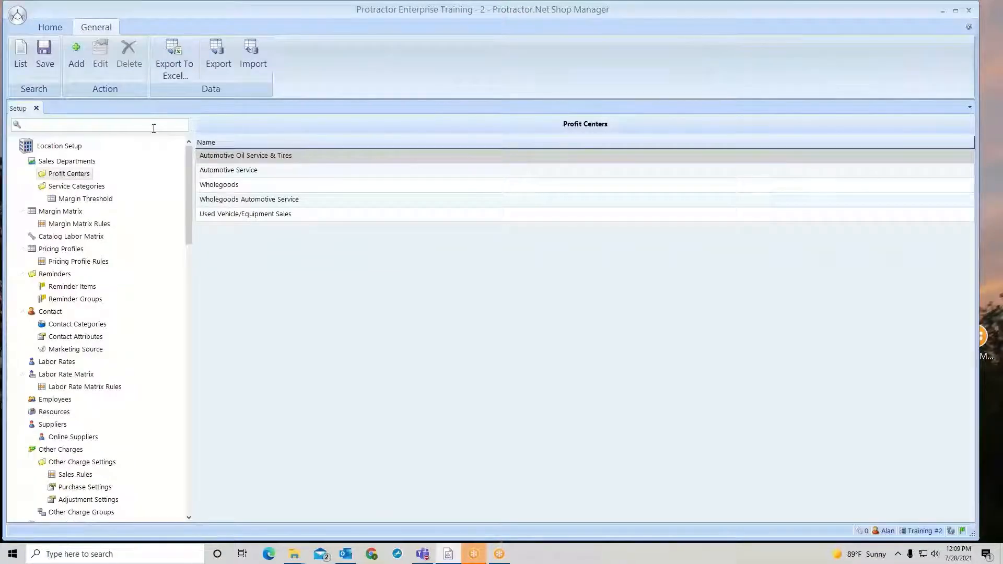
Filter the setup list by "inv" and open Inventory Materials.
click(153, 128)
text(inv)
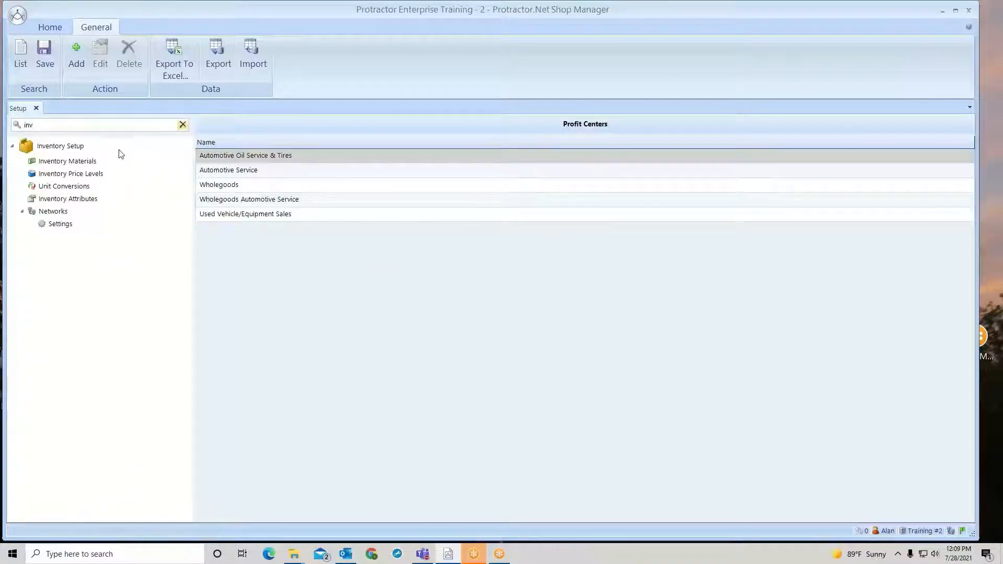
click(90, 161)
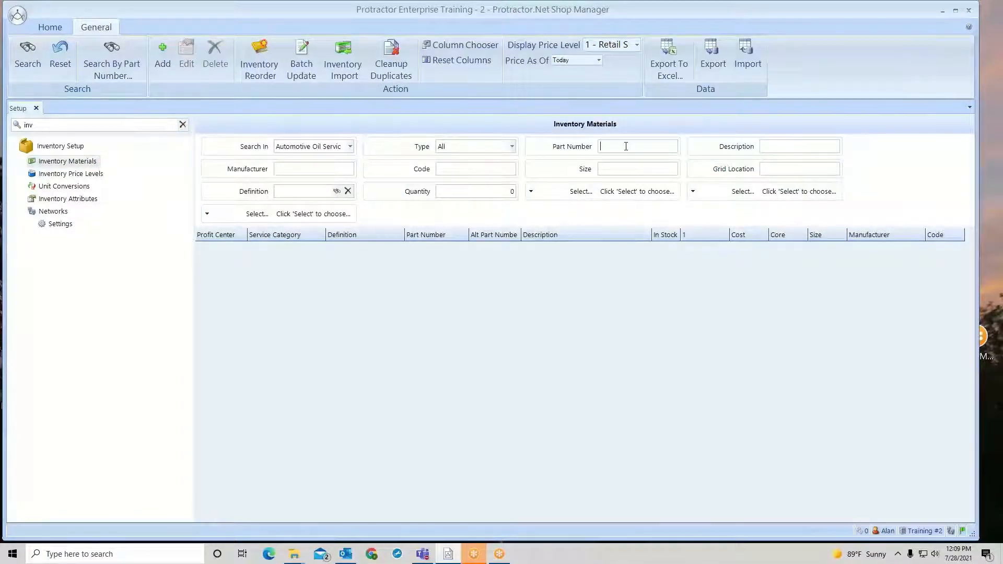
Search the Automotive Service profit center for materials with part number "af" and description "air filter".
text(af)
click(802, 147)
text(air filter)
click(353, 147)
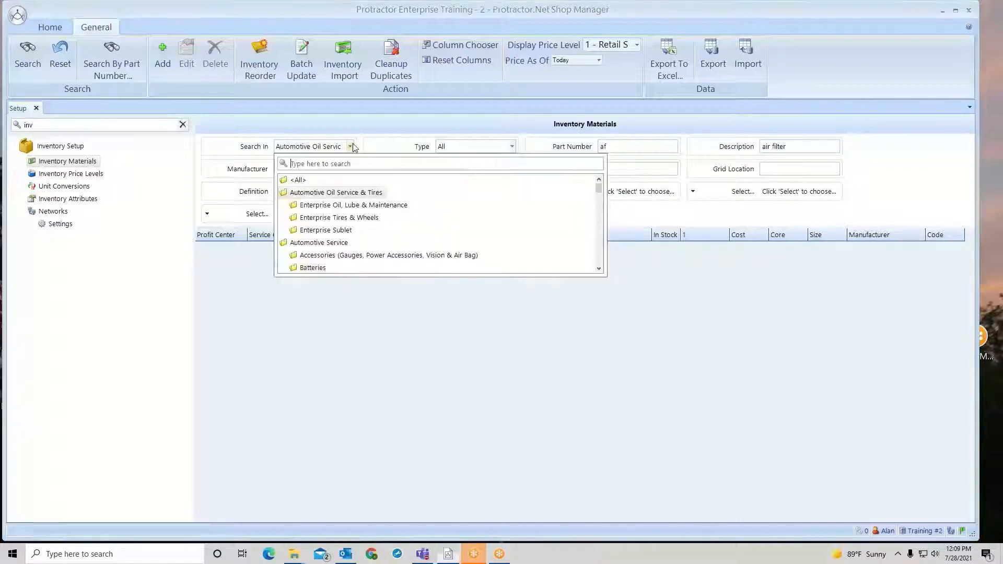
click(329, 243)
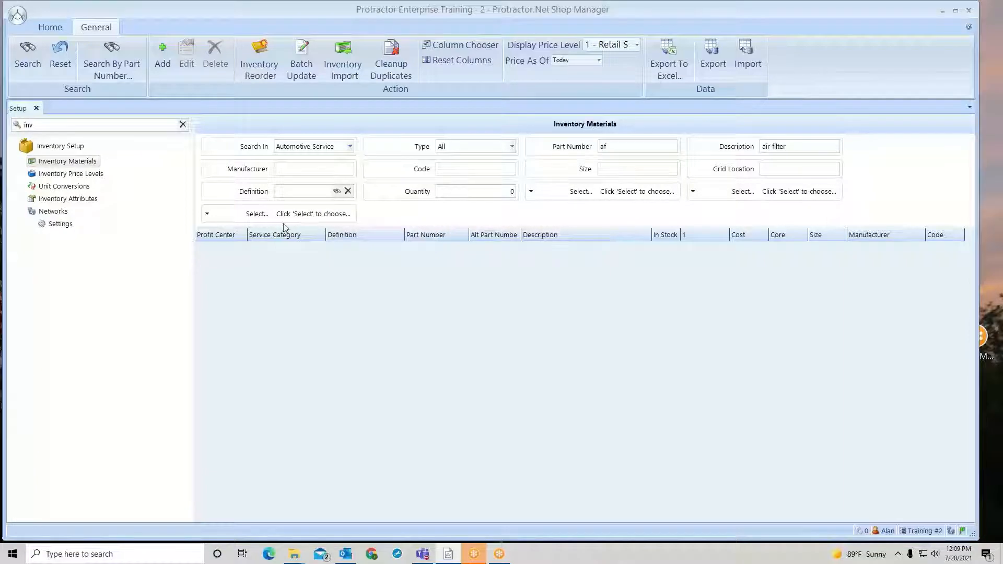
click(28, 51)
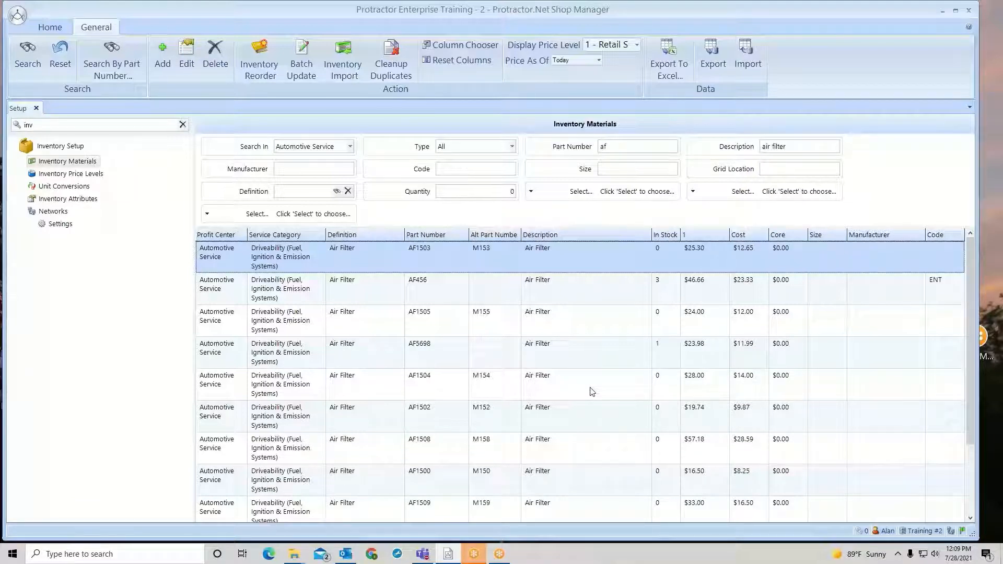
Recount air filter AF456 to an actual quantity of 1, accept the estimated cost, and save the item.
click(580, 293)
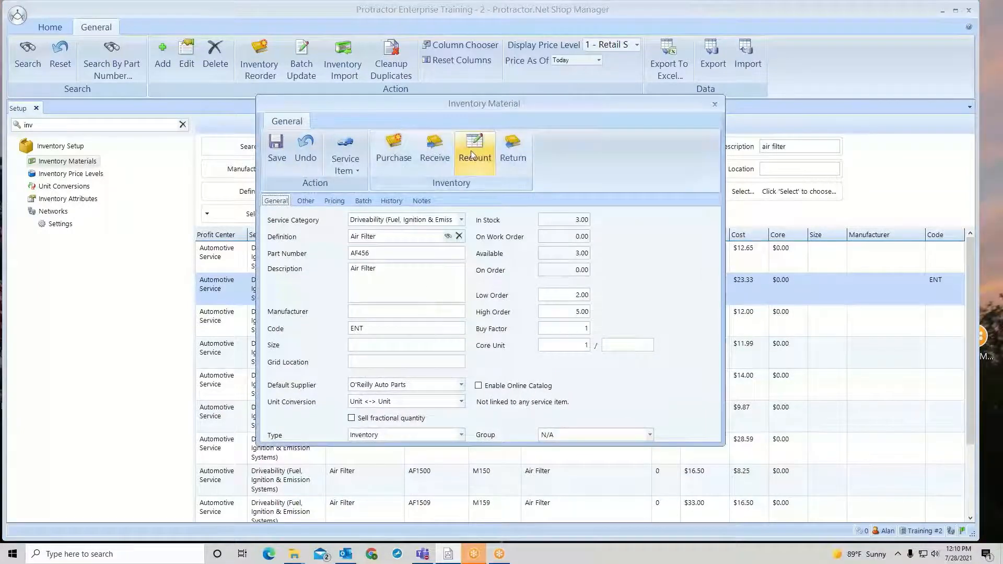
click(473, 150)
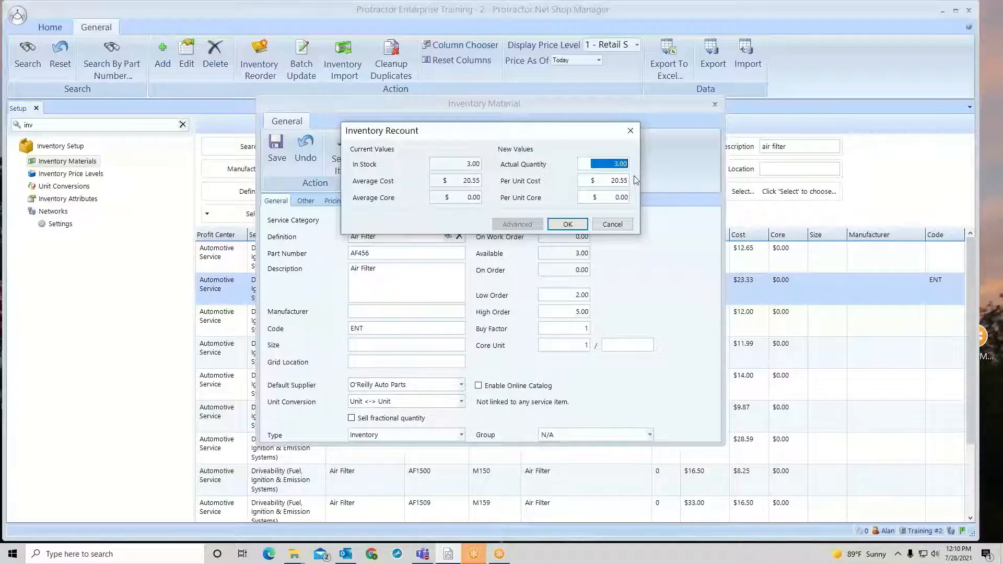
text(1)
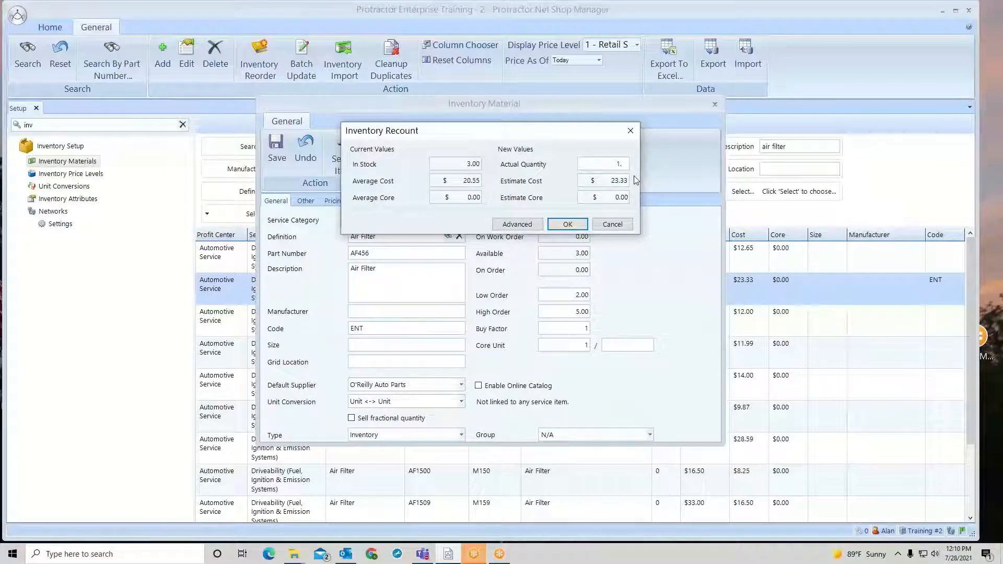
click(565, 225)
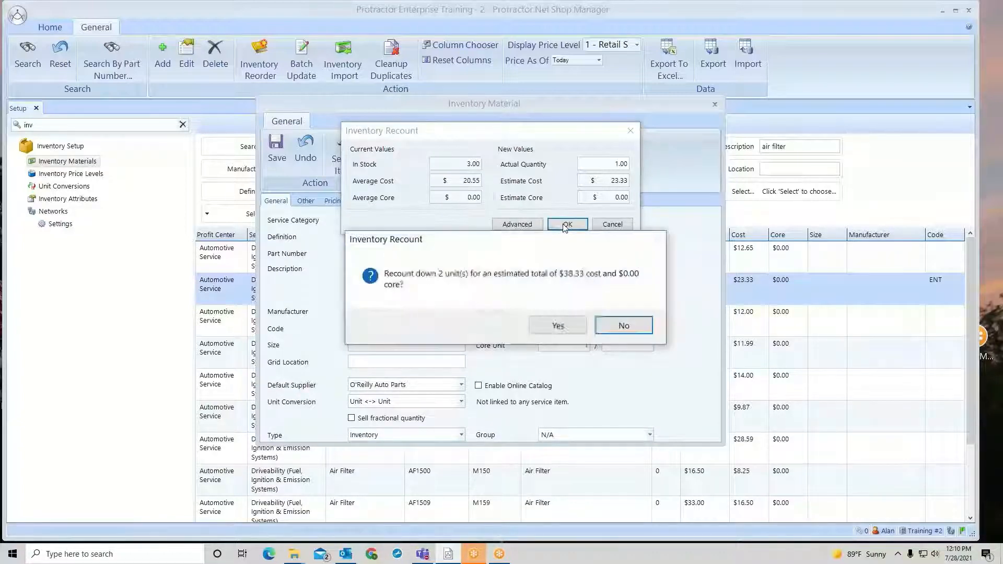
click(550, 330)
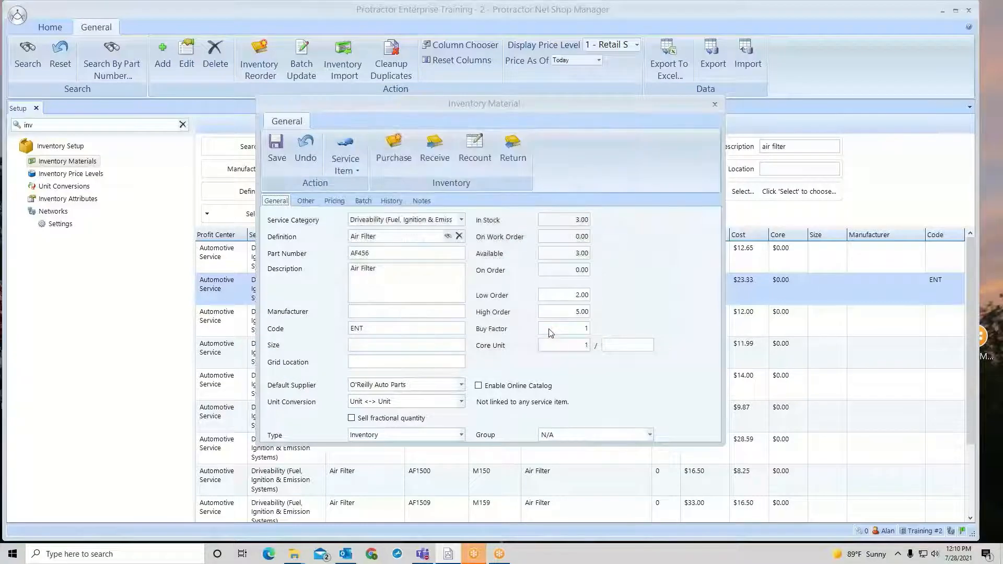
click(277, 149)
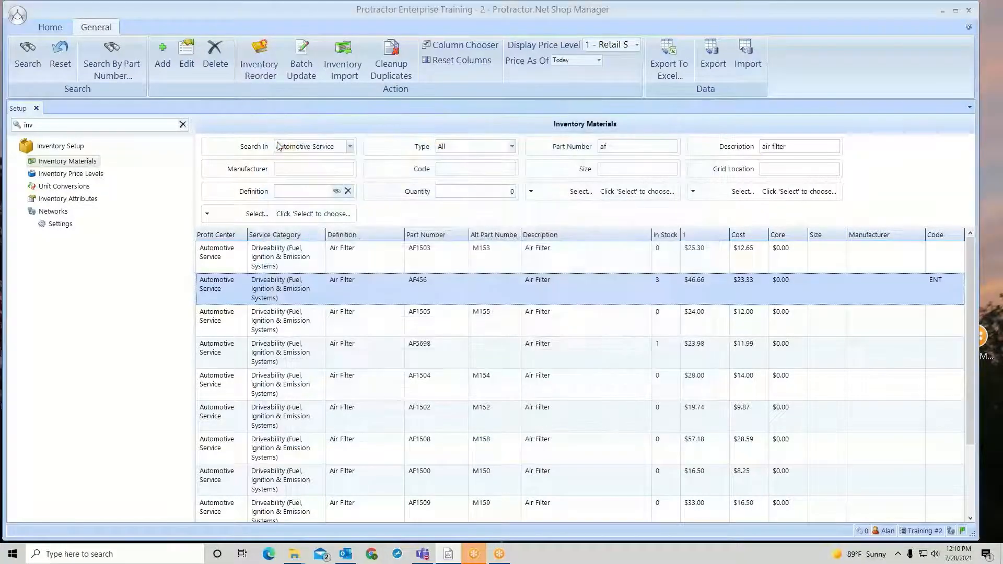
Find the recounts account in the General Ledger with "recou" and review its journal for the AF456 entry.
click(48, 27)
click(359, 62)
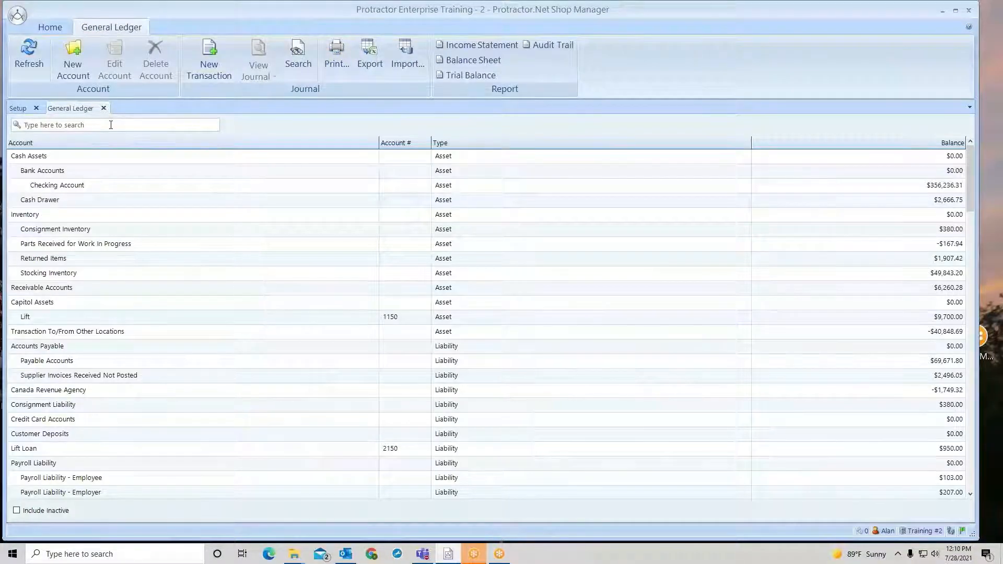
text(recou)
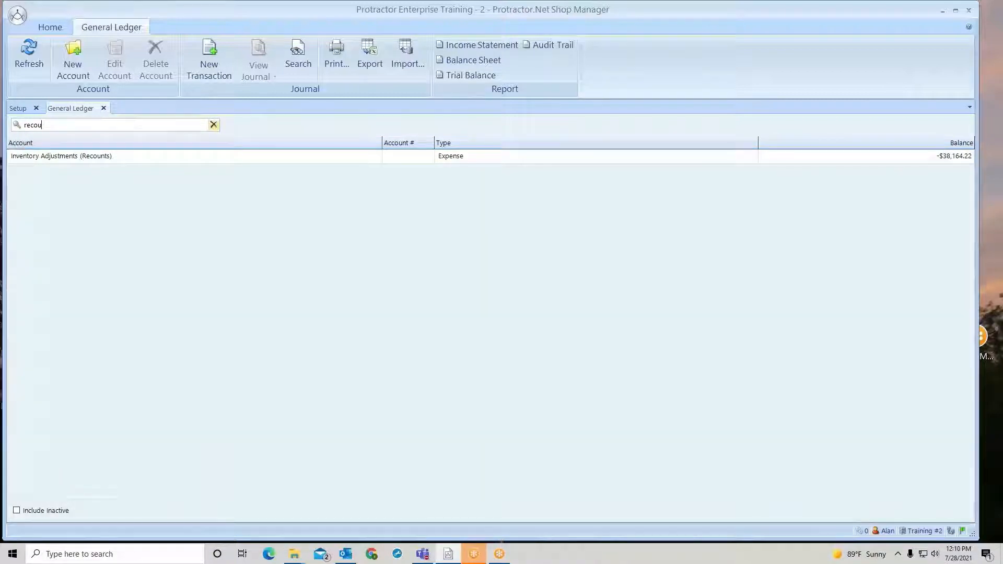
double_click(222, 157)
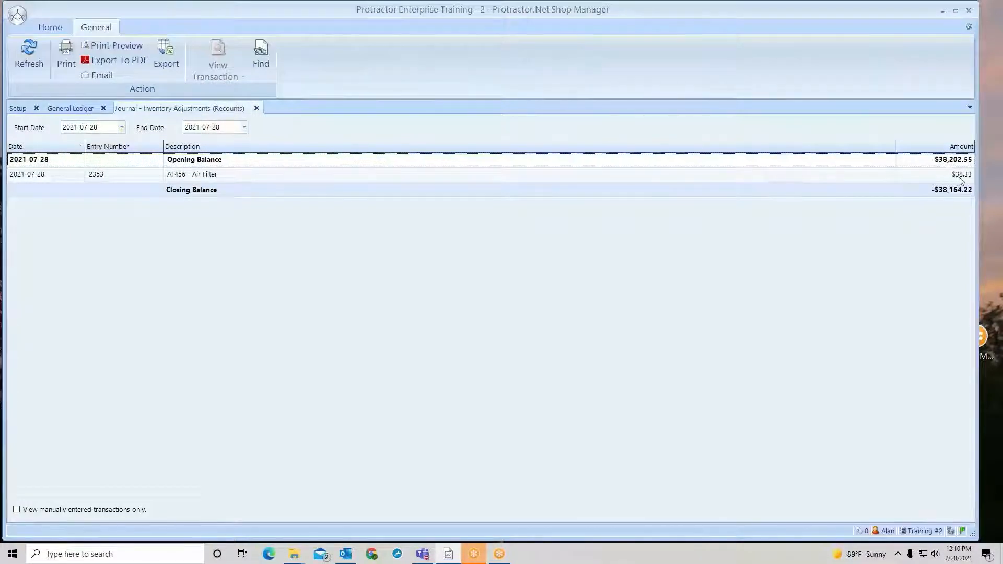
mouse_move(964, 178)
click(257, 109)
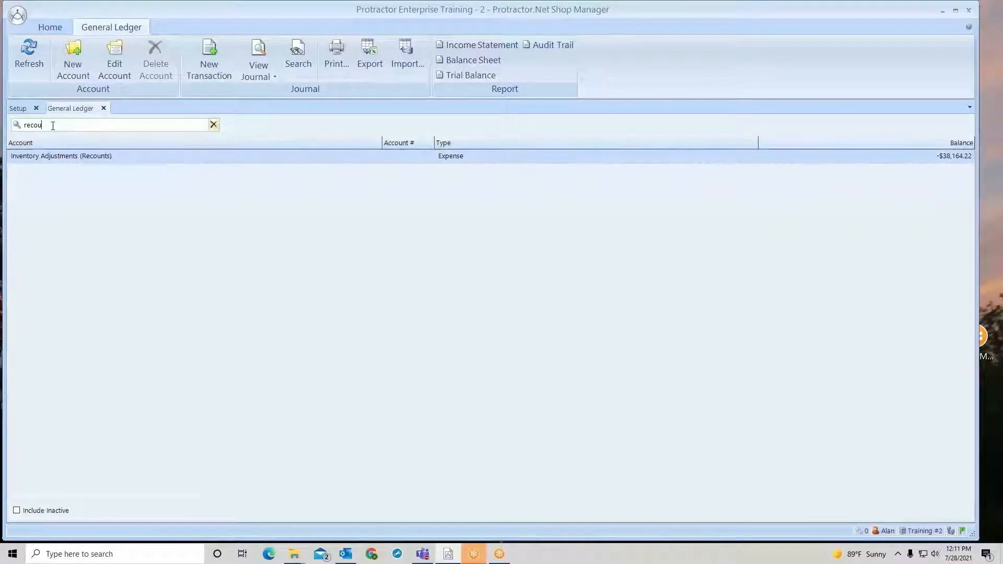
Replace the General Ledger account search with "inv".
key(BackSpace)
key(BackSpace)
key(BackSpace)
text(inv)
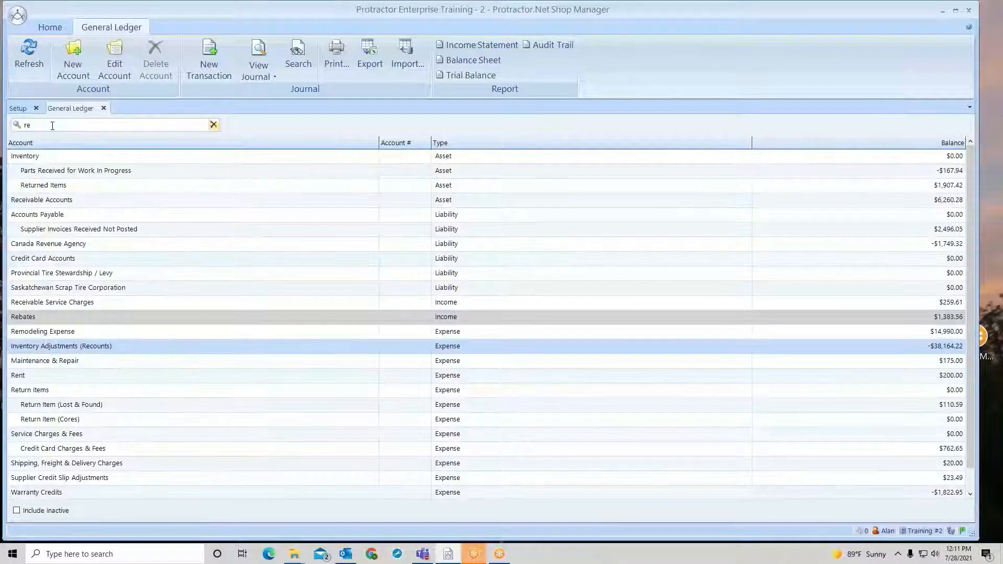
key(BackSpace)
key(BackSpace)
key(BackSpace)
key(BackSpace)
key(BackSpace)
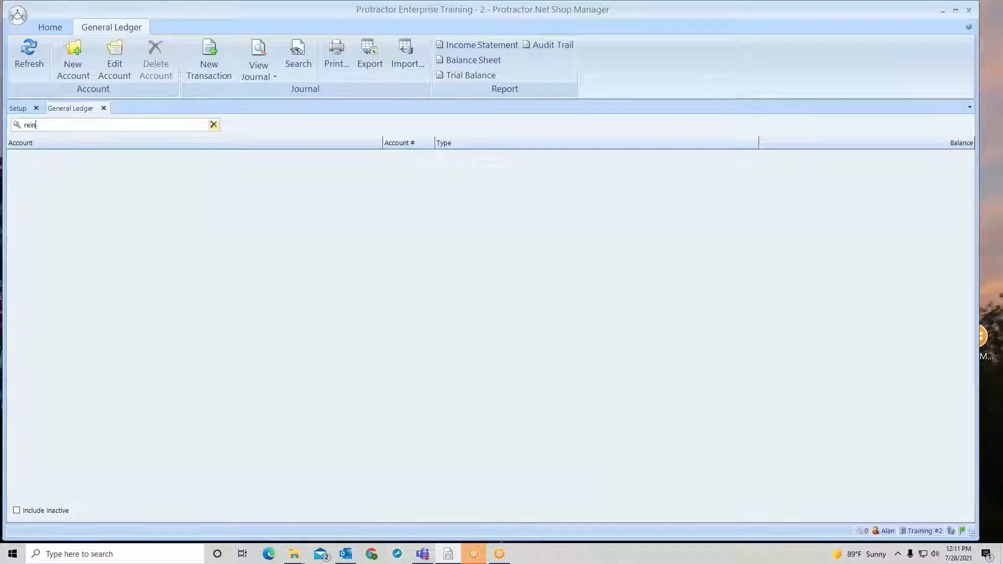
text(inv)
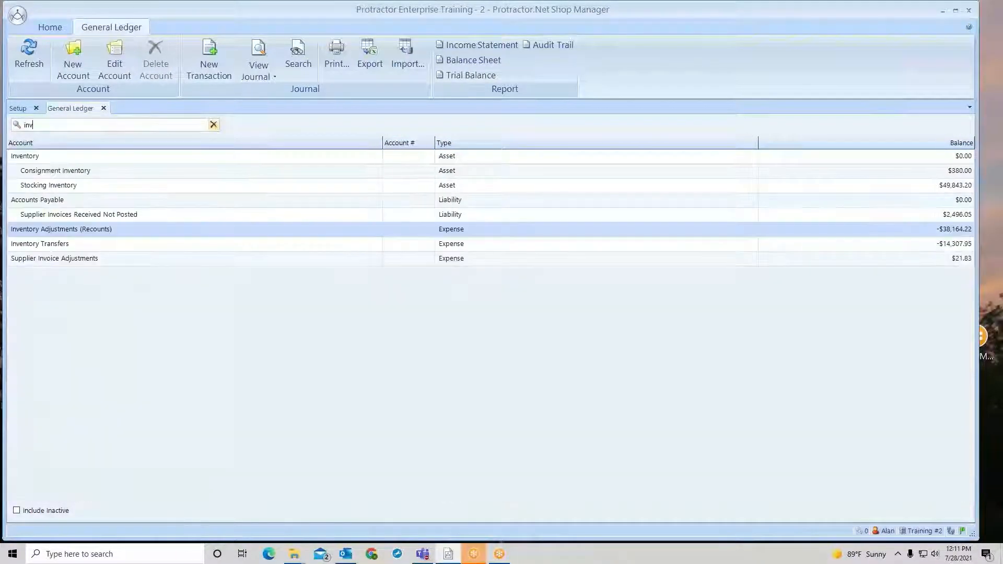
Review the Stocking Inventory journal for the AF456 recount entry, then close the journal and the General Ledger.
click(105, 187)
double_click(103, 186)
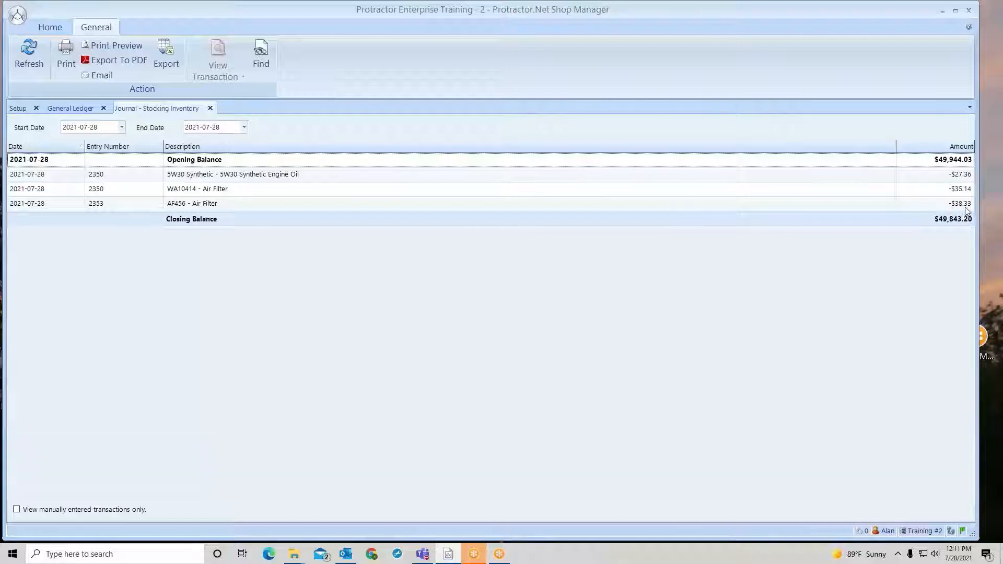
mouse_move(967, 211)
click(211, 108)
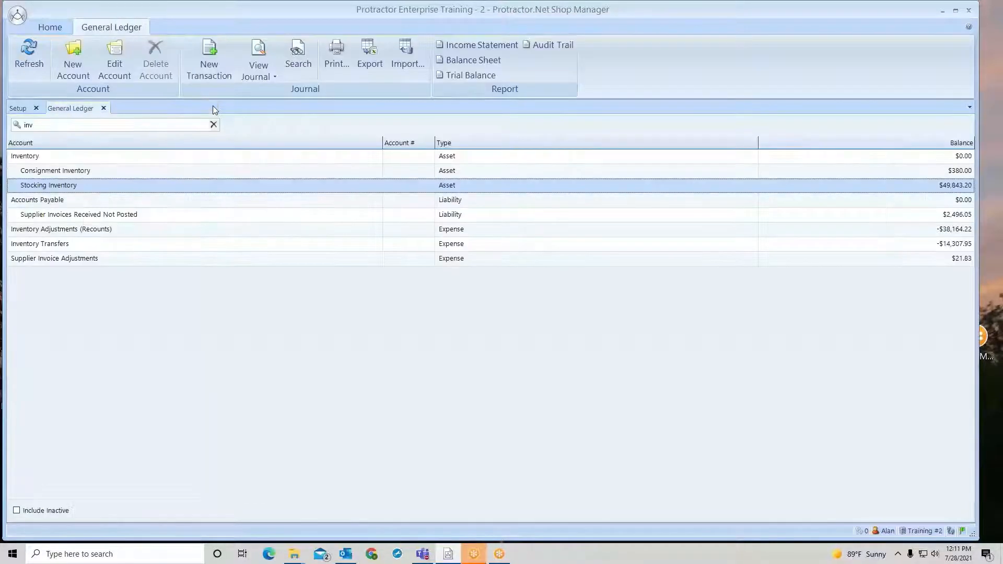
click(103, 108)
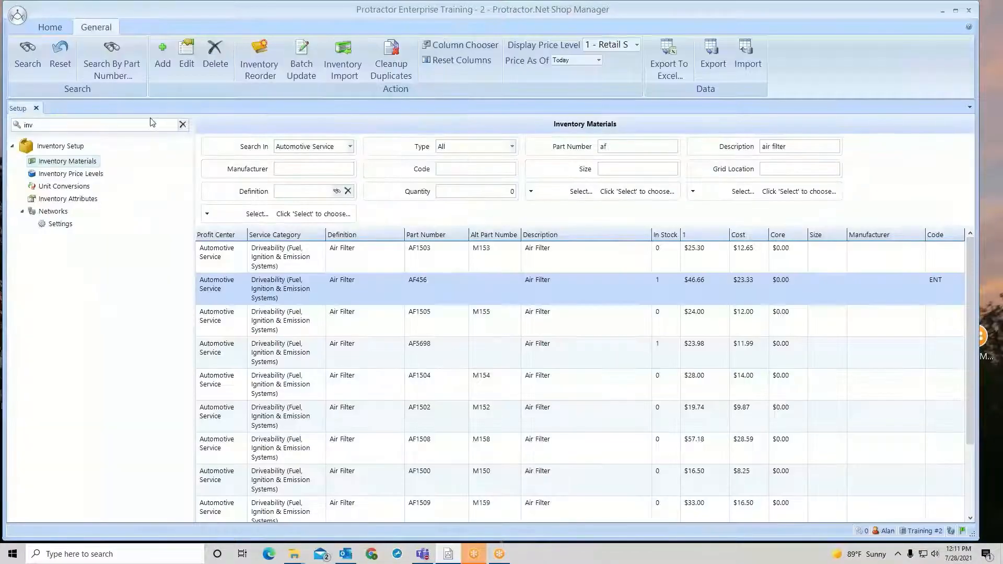
Recount air filter AF456 to an actual quantity of 3 at a per-unit cost of $25.00 and confirm.
double_click(549, 291)
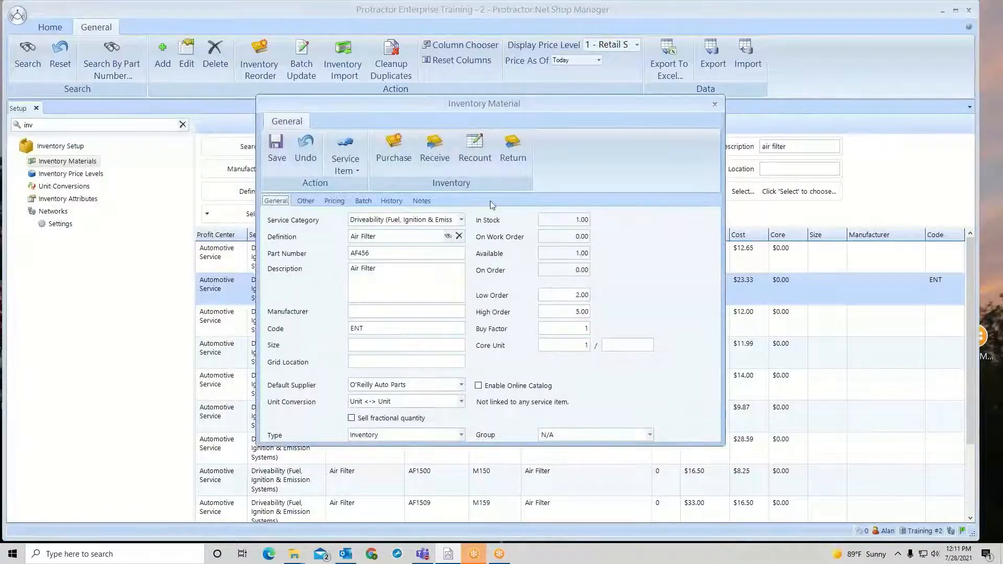
click(476, 151)
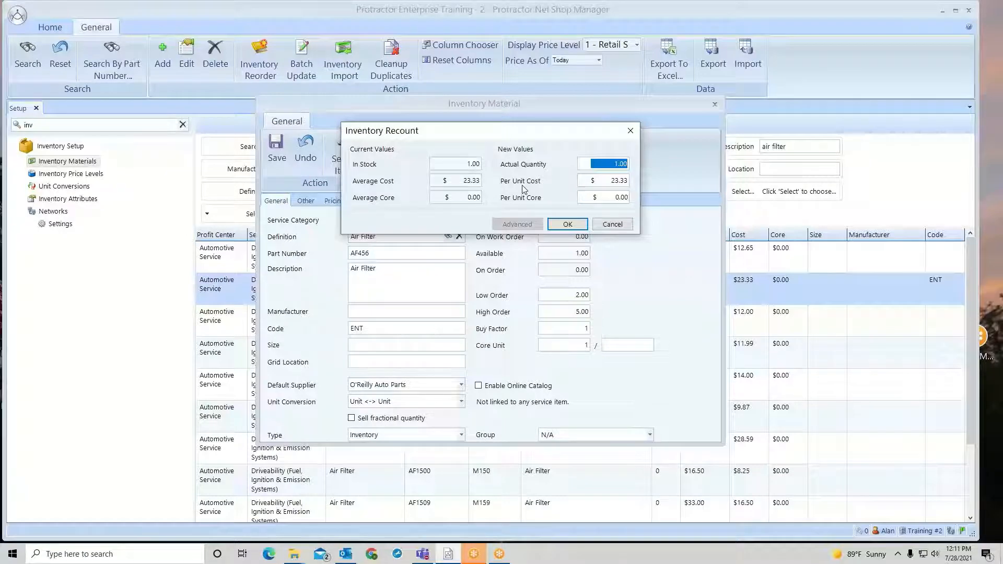
drag(595, 164, 637, 167)
text(3)
key(Tab)
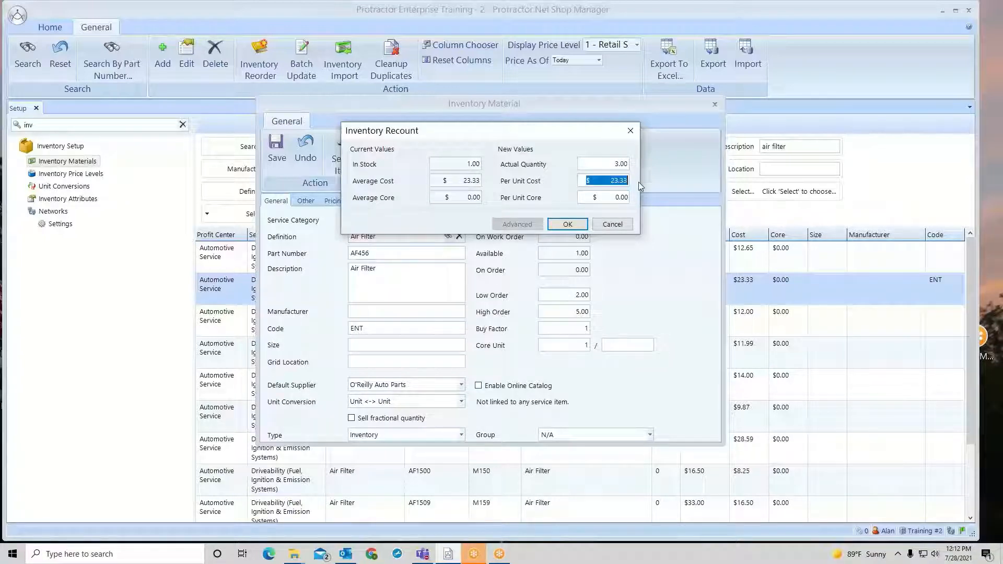
text(25)
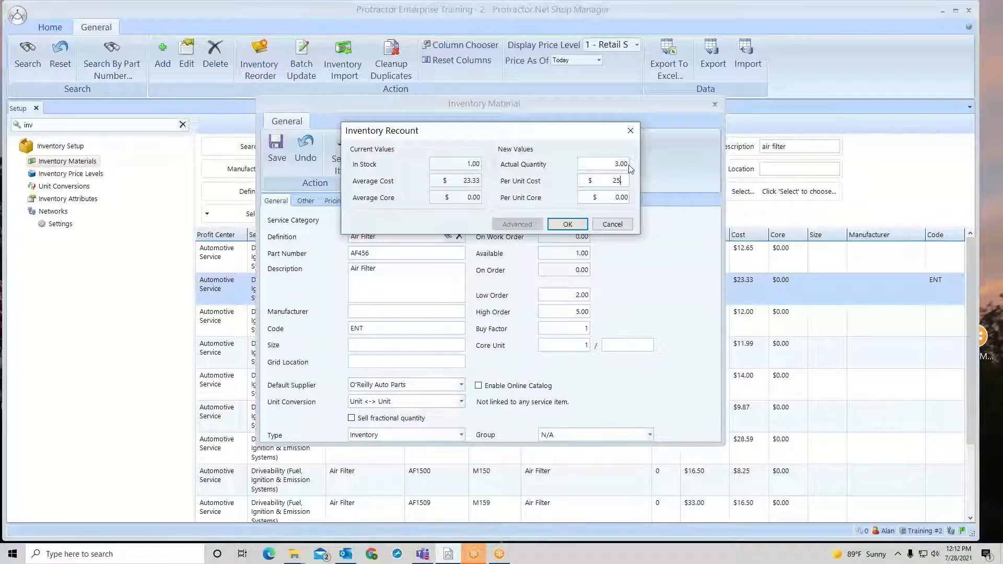
key(BackSpace)
text(.)
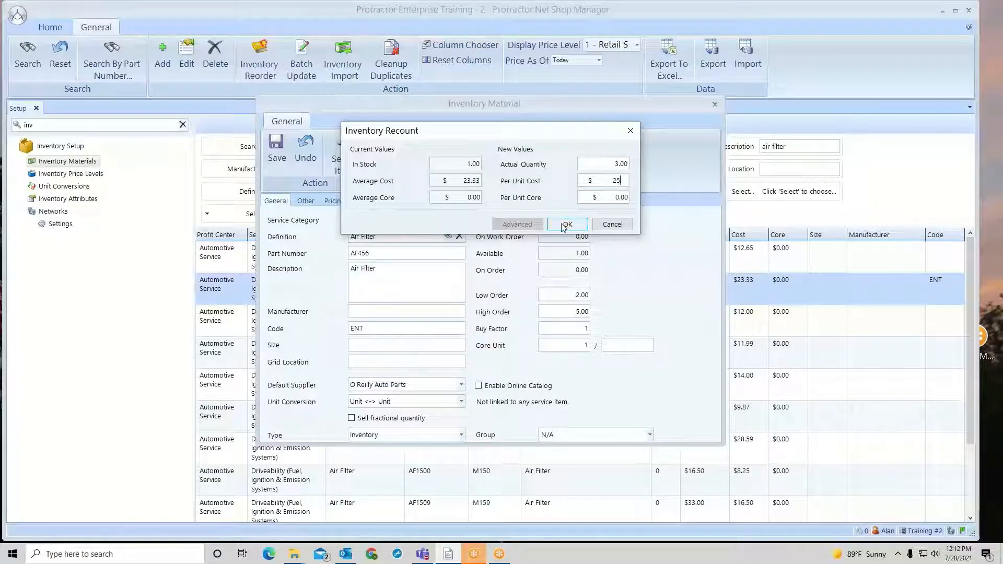
click(563, 225)
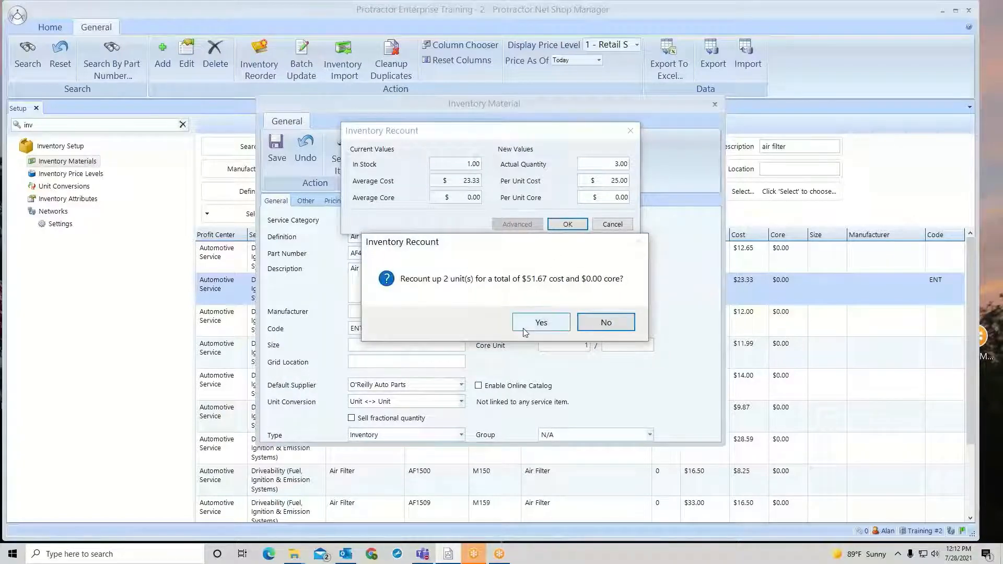
click(525, 330)
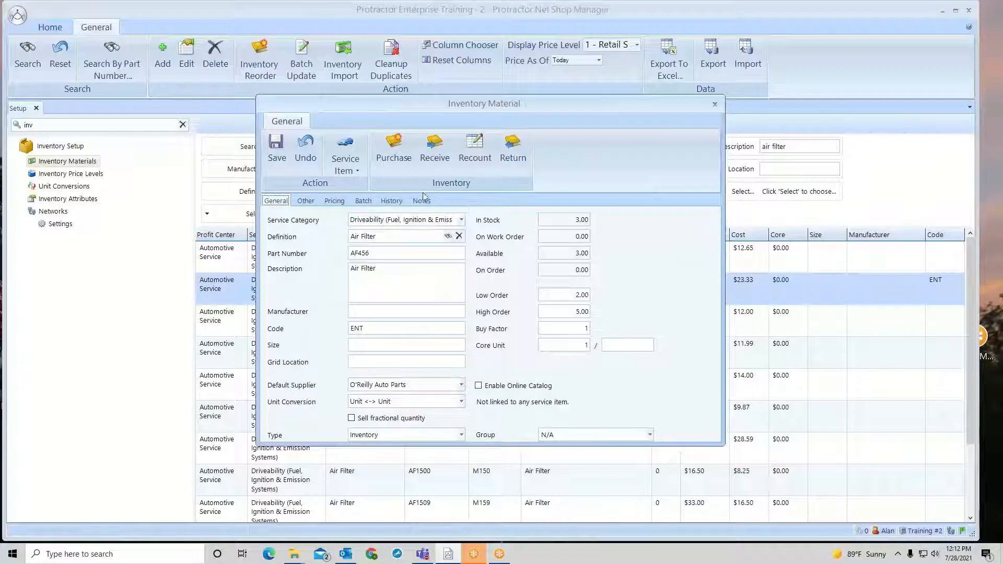
Review the transaction history and batches of air filter AF456, and save the item.
click(391, 202)
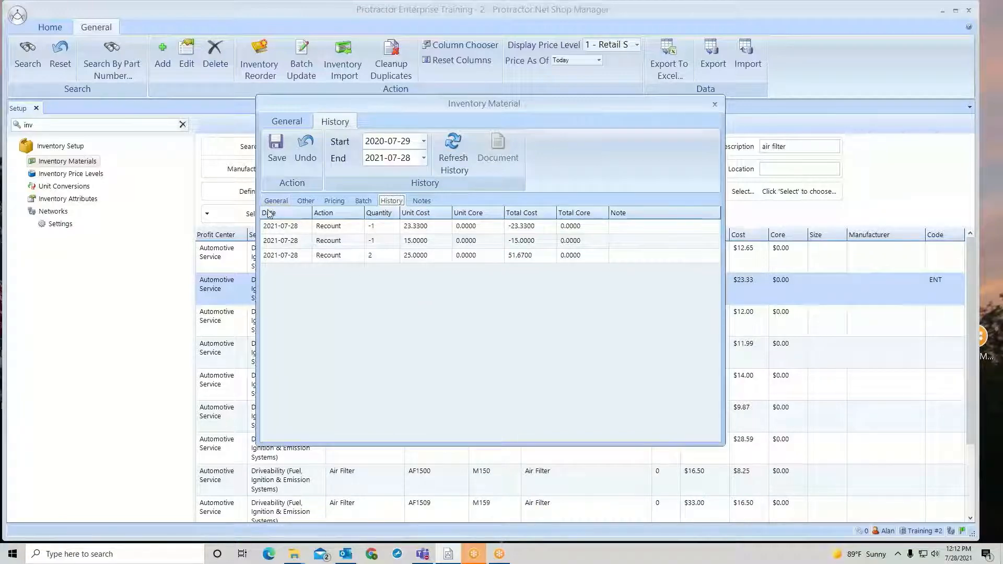
click(364, 201)
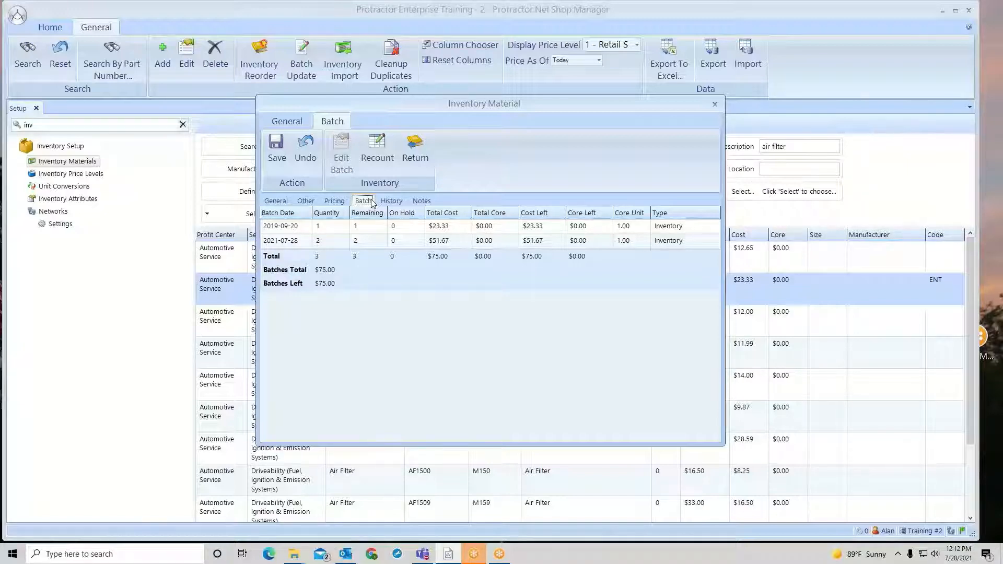
click(277, 143)
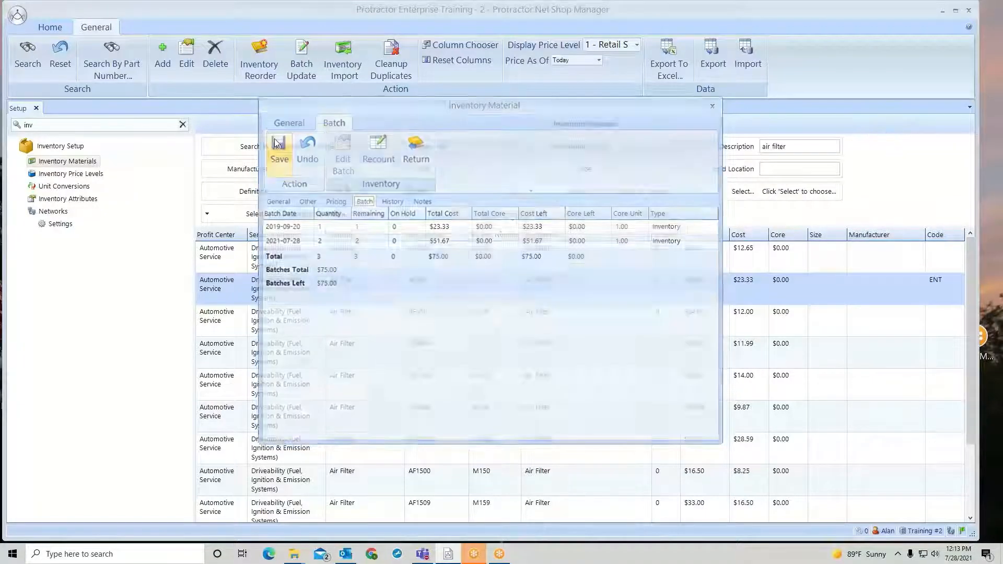
Open the General Ledger and review the Stocking Inventory journal for the new AF456 recount entry.
click(52, 28)
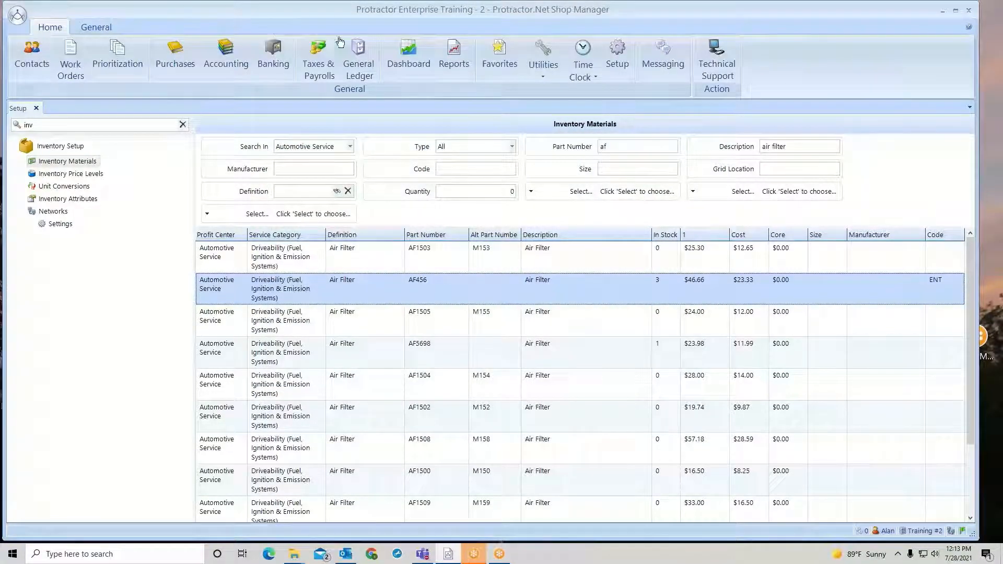
click(359, 59)
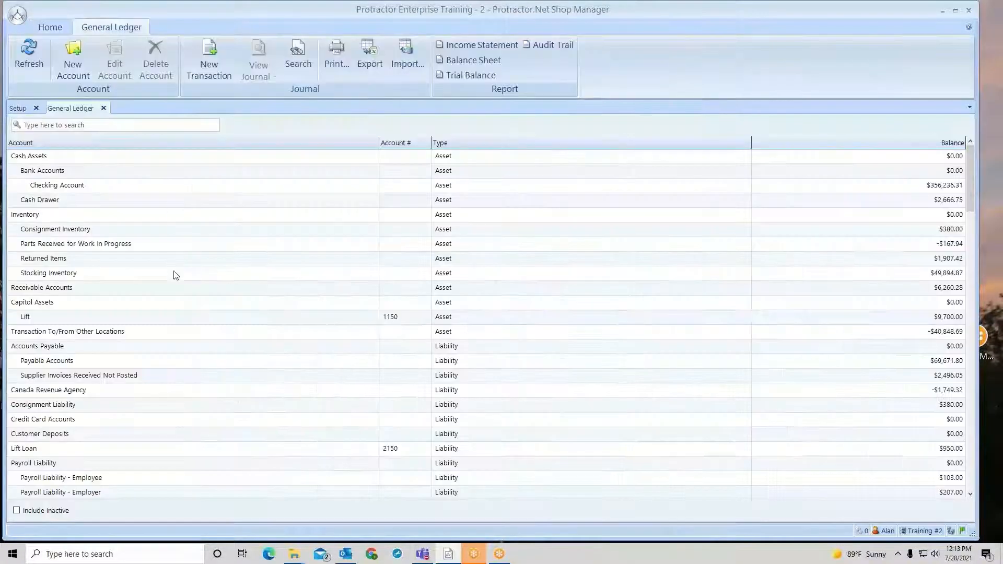
double_click(159, 274)
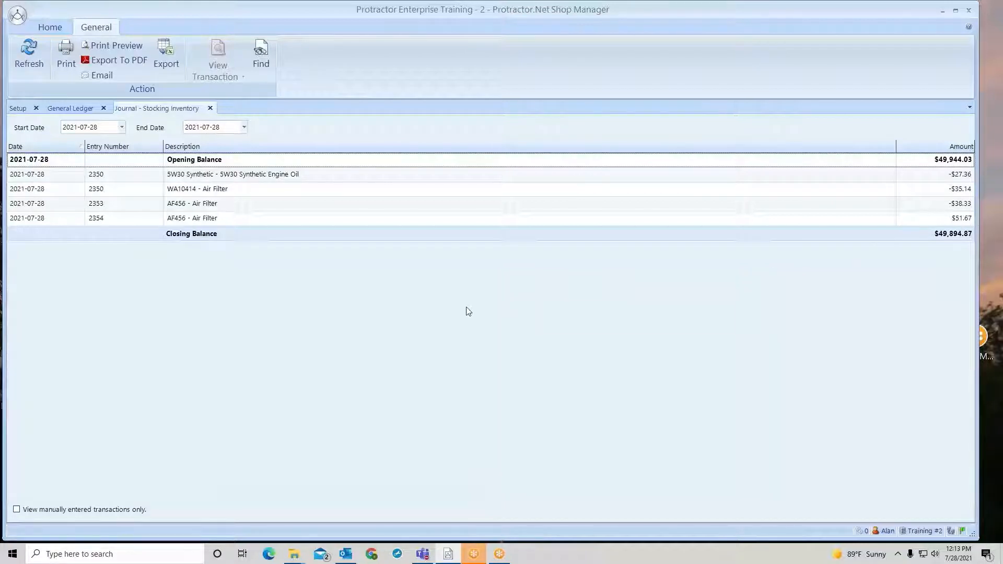
click(210, 108)
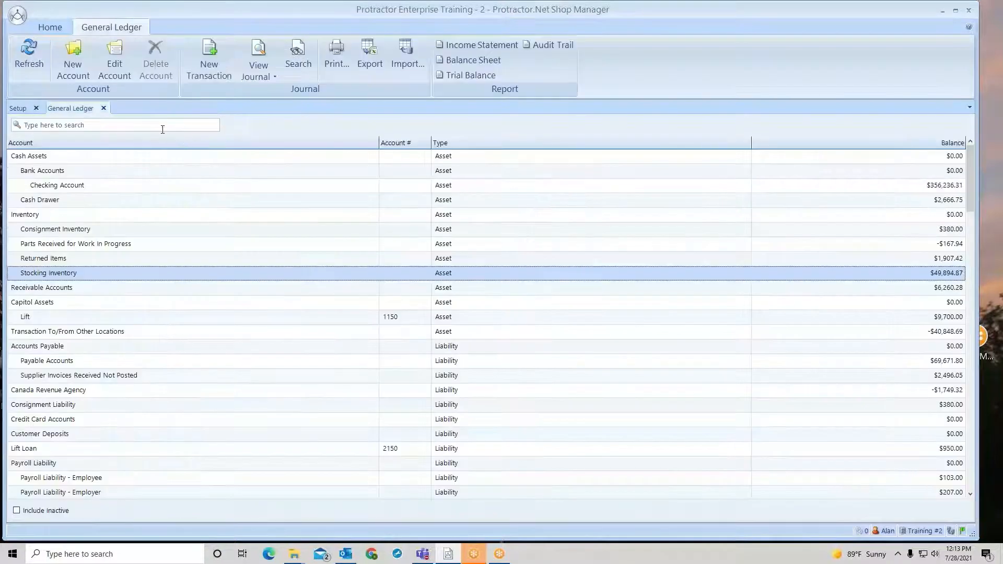
Find the recounts account with "recou", review its journal for both AF456 entries, and close the General Ledger.
text(recou)
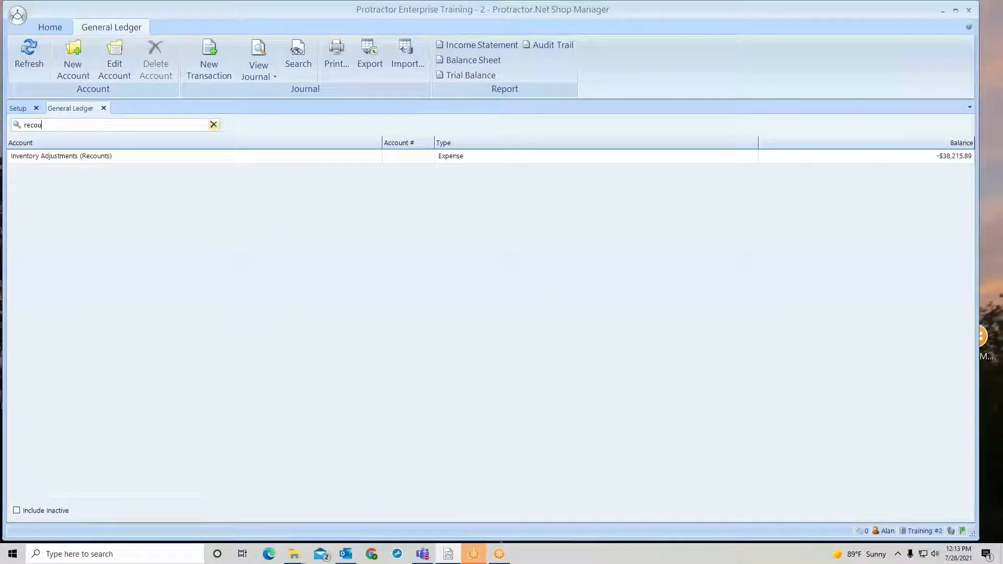
click(183, 160)
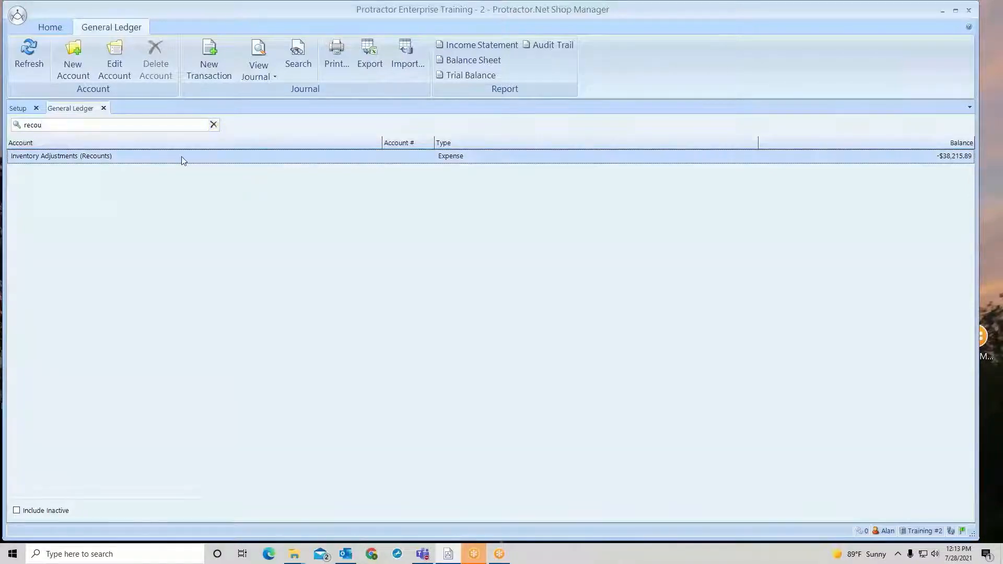
double_click(183, 160)
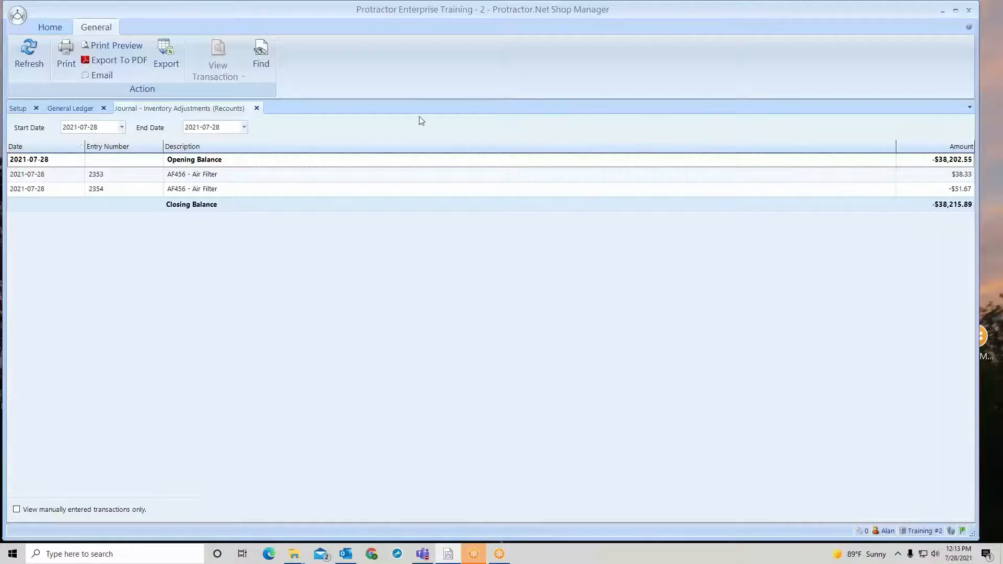
click(257, 109)
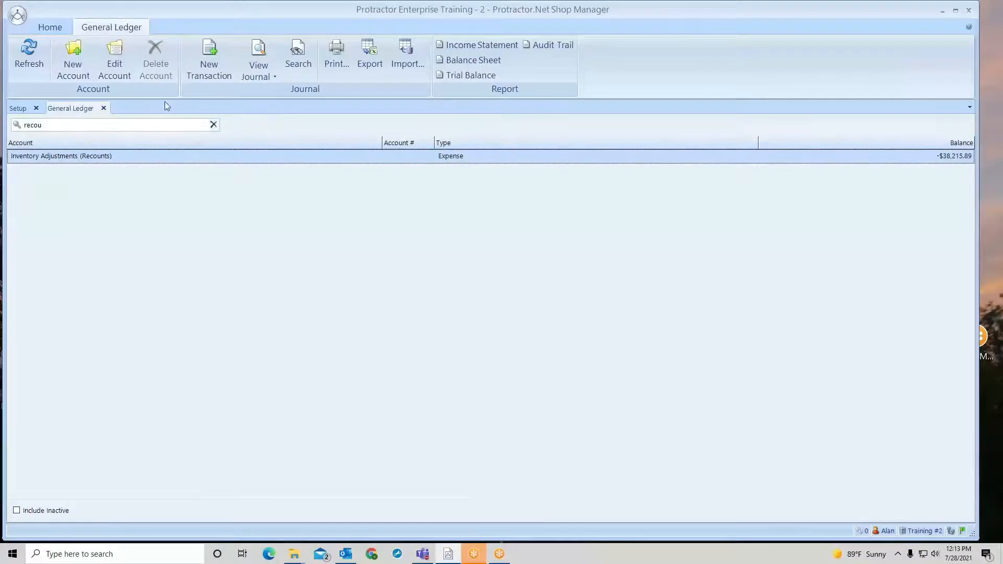
click(103, 108)
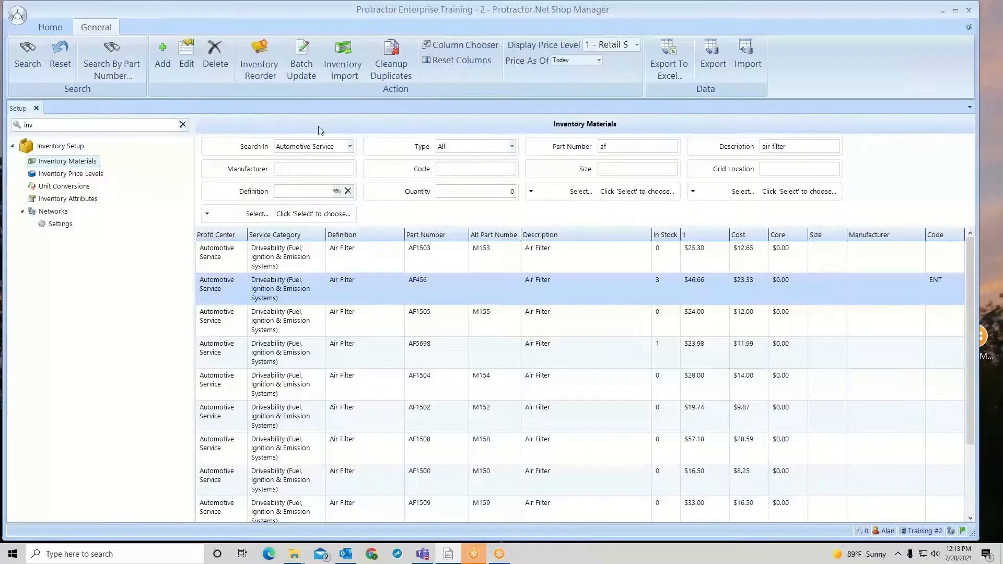